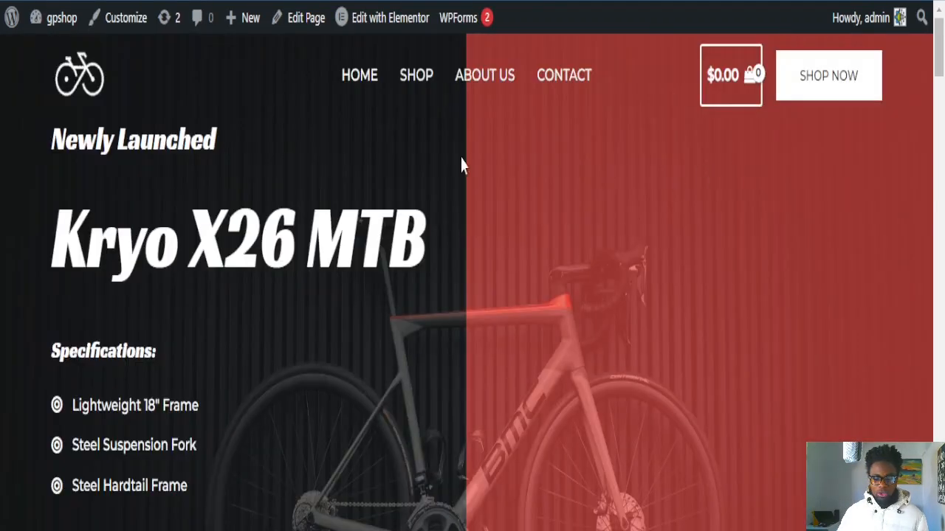
# Step: Look over the gpshop storefront's home page and open the site's WordPress dashboard
pyautogui.scroll(-10, 729, 245)
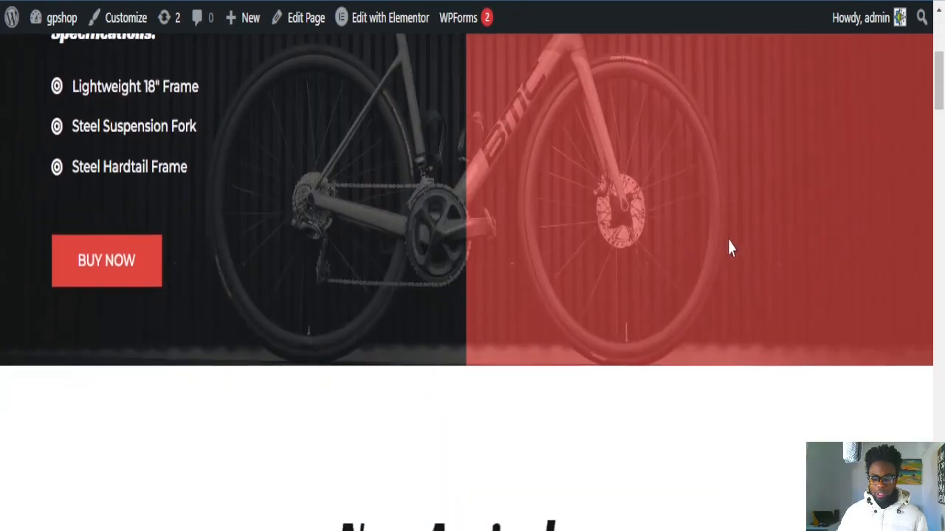
pyautogui.scroll(-5, 727, 245)
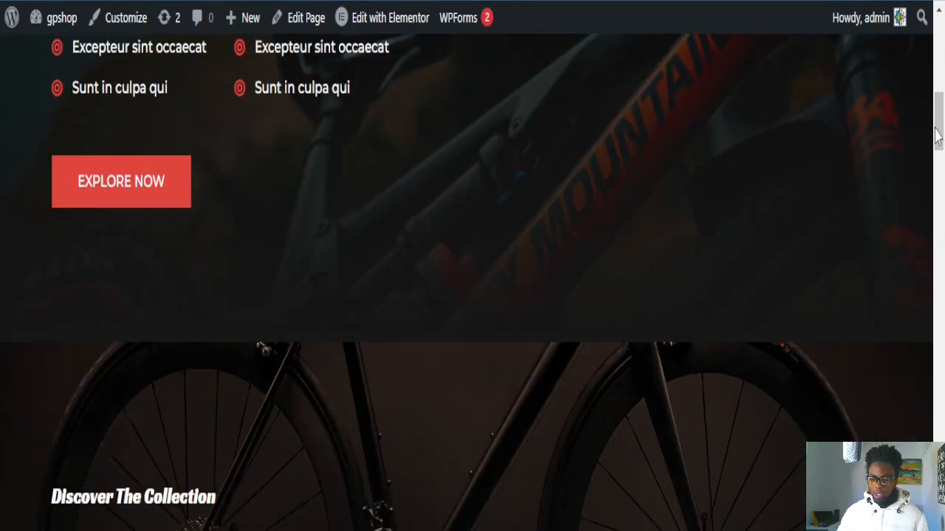
pyautogui.moveTo(938, 134); pyautogui.dragTo(944, 37)
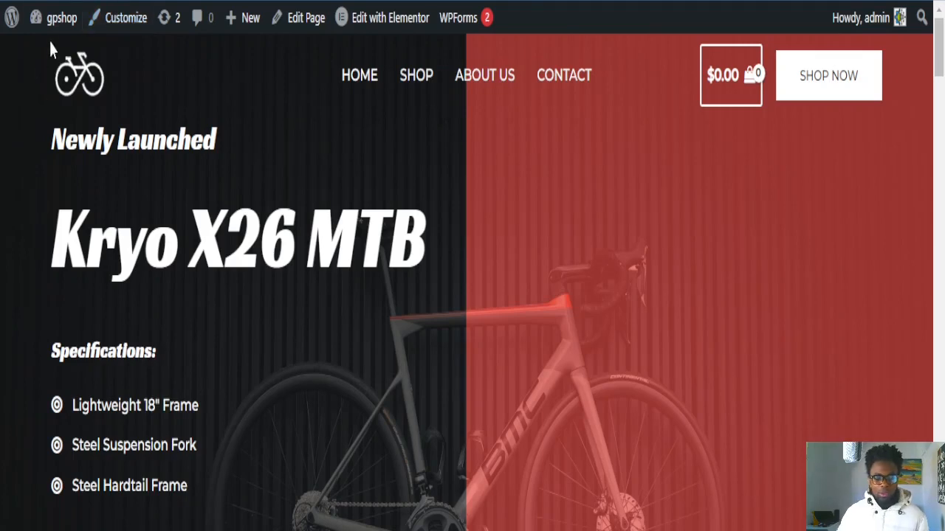
pyautogui.moveTo(59, 18)
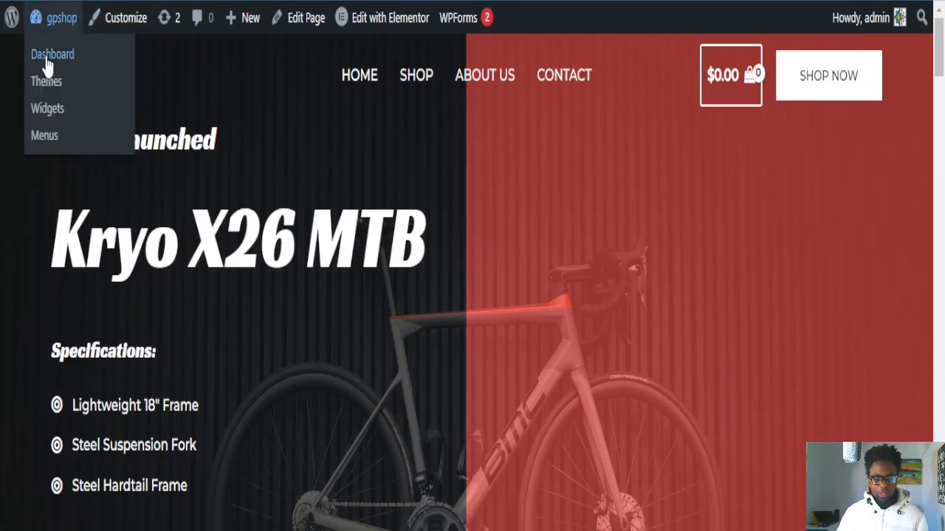
pyautogui.click(47, 65)
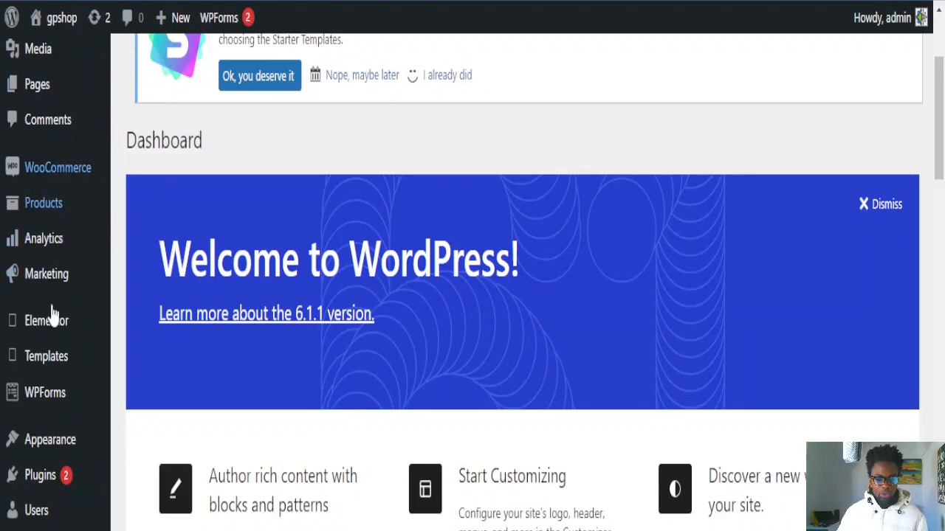
# Step: Open the WordPress page for adding new plugins
pyautogui.scroll(-2, 51, 369)
pyautogui.scroll(5, 55, 386)
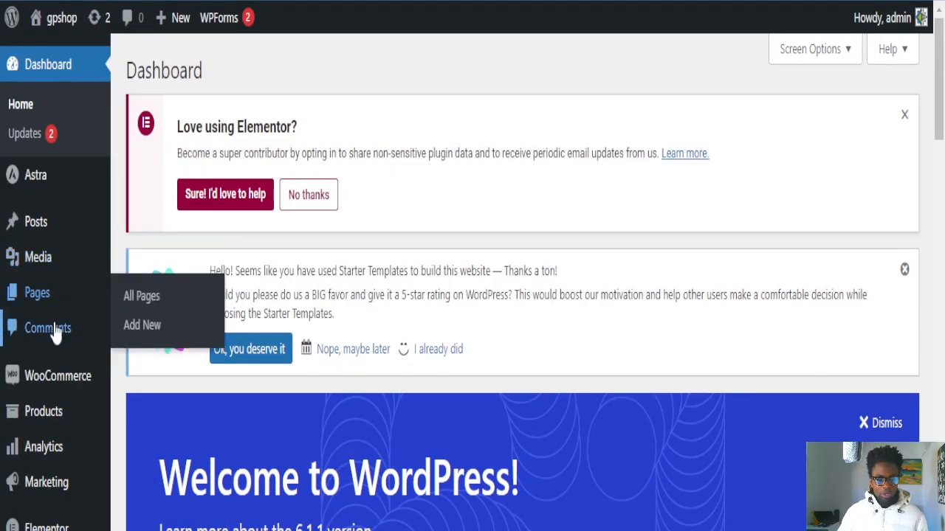
pyautogui.scroll(-1, 43, 408)
pyautogui.scroll(-2, 42, 407)
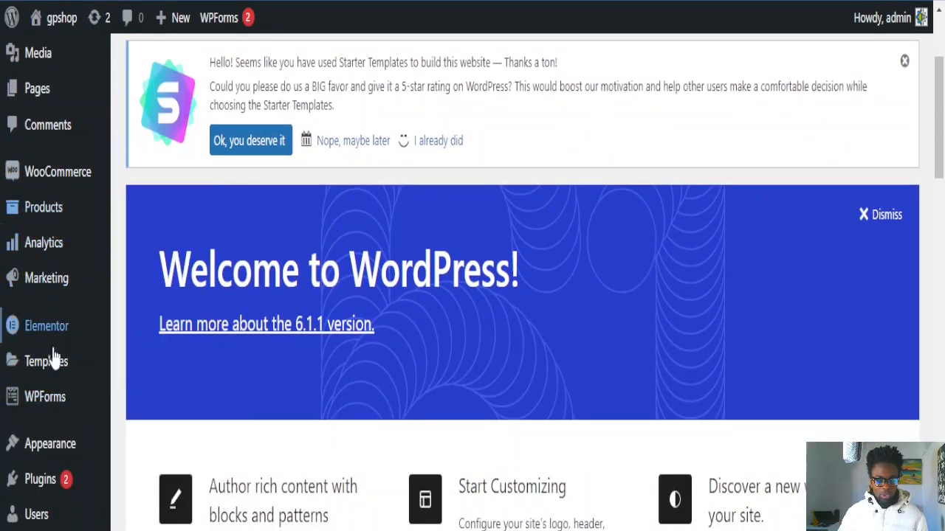
pyautogui.scroll(-2, 29, 369)
pyautogui.moveTo(40, 492)
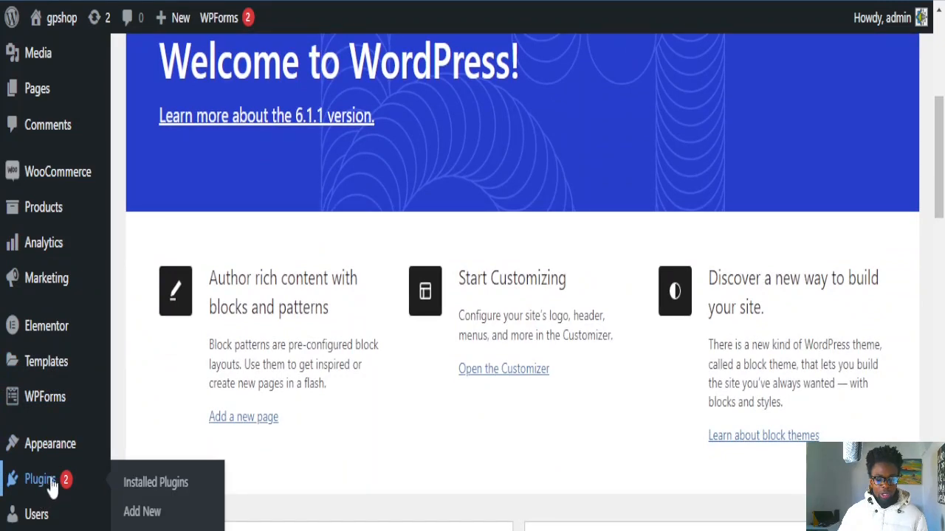
pyautogui.click(140, 513)
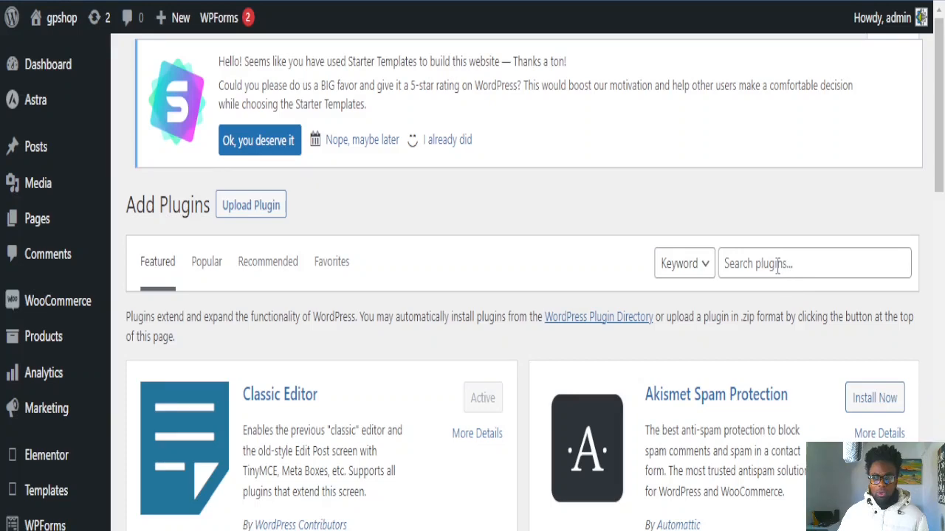
# Step: Search the plugin directory for "rank math"
pyautogui.scroll(-2, 771, 265)
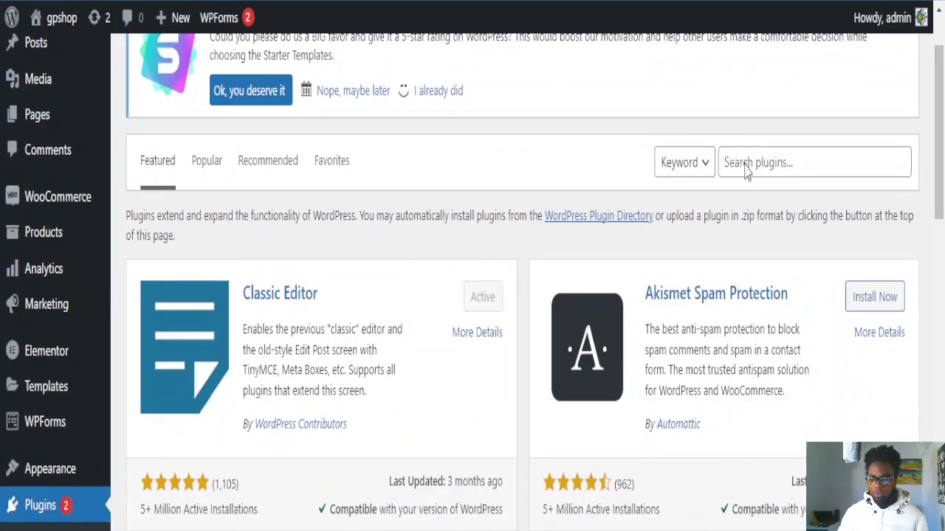
pyautogui.scroll(-1, 747, 170)
pyautogui.click(750, 118)
pyautogui.write('rank')
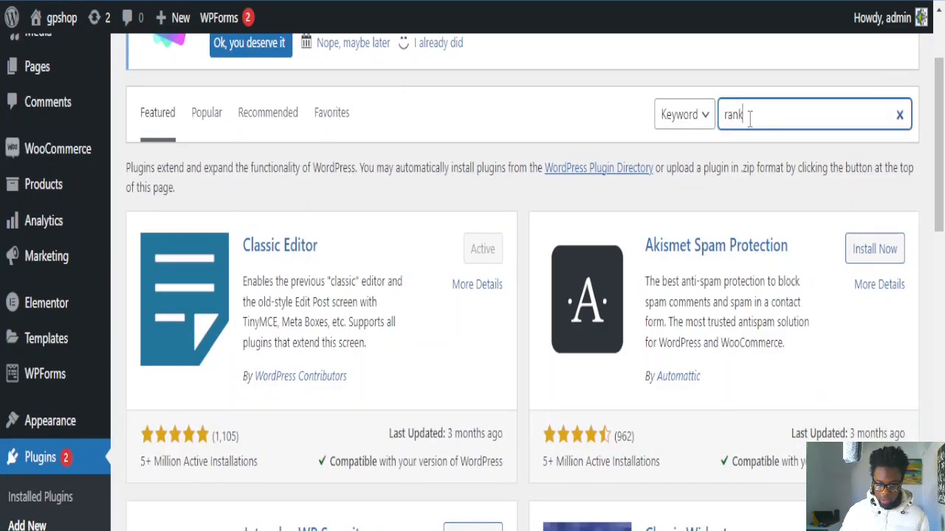
pyautogui.write(' math')
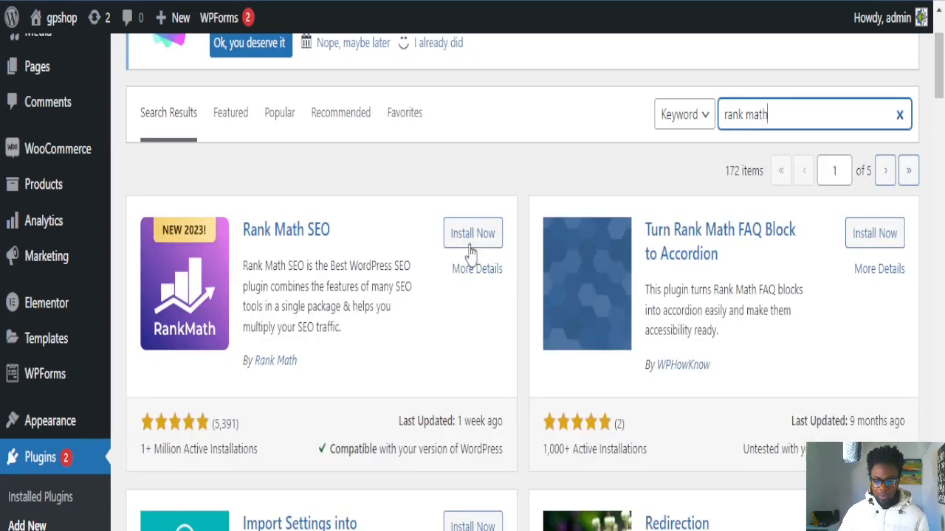
# Step: Install and activate the Rank Math SEO plugin
pyautogui.click(473, 238)
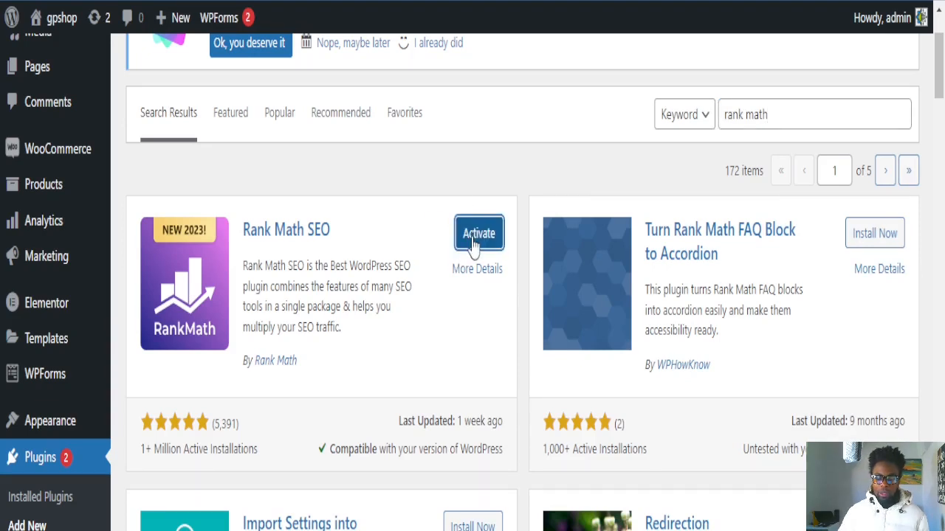
pyautogui.click(472, 239)
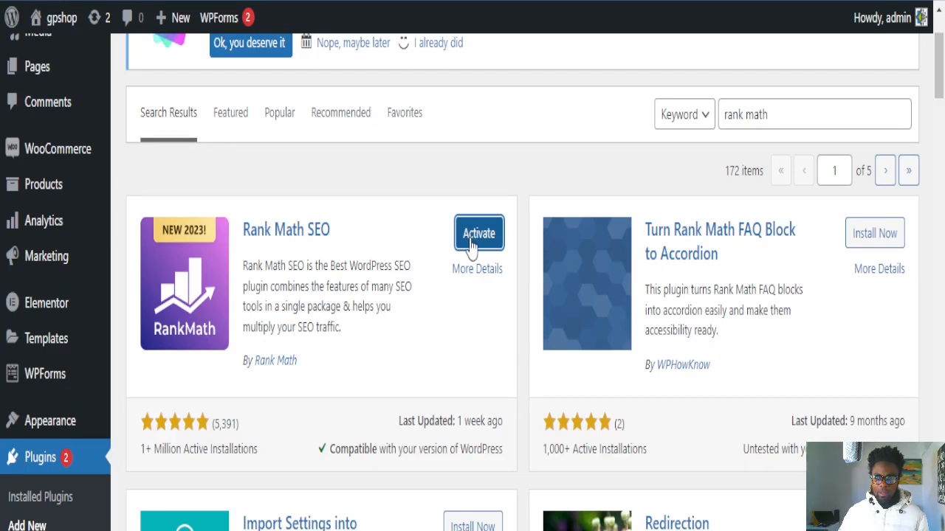
pyautogui.scroll(-1, 458, 377)
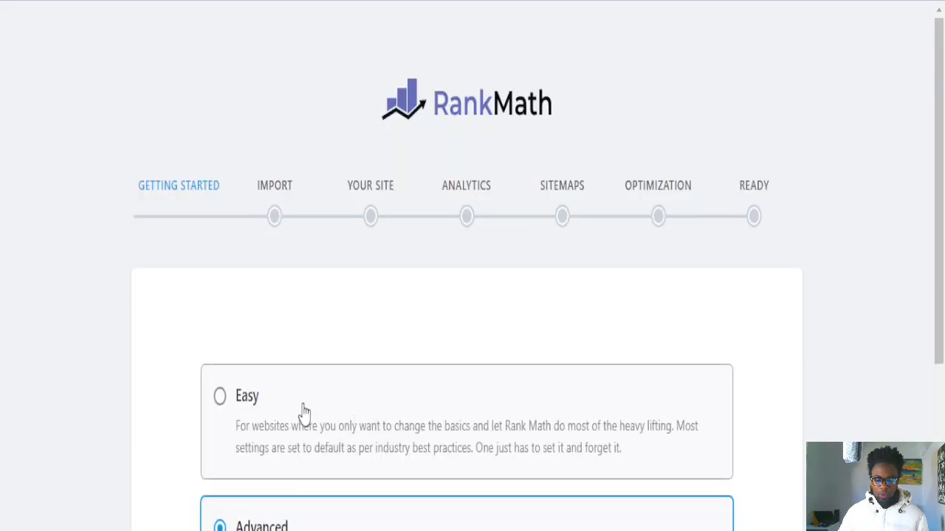
# Step: Choose the Easy mode for Rank Math and start its setup wizard
pyautogui.scroll(-2, 304, 412)
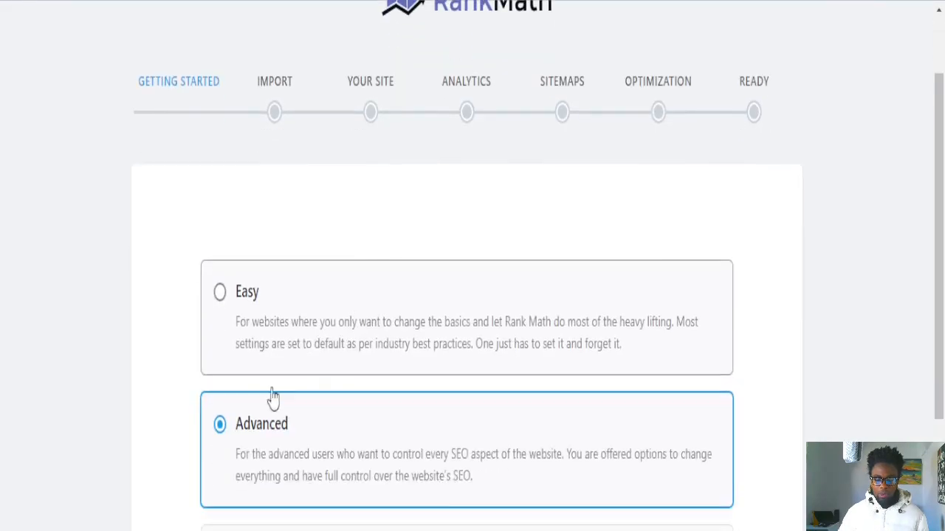
pyautogui.click(220, 296)
pyautogui.scroll(-1, 222, 333)
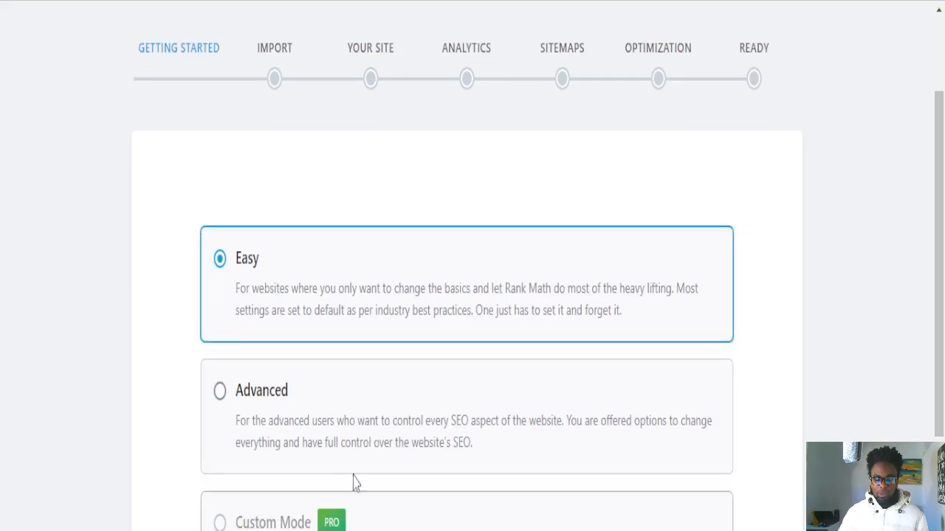
pyautogui.scroll(-5, 327, 451)
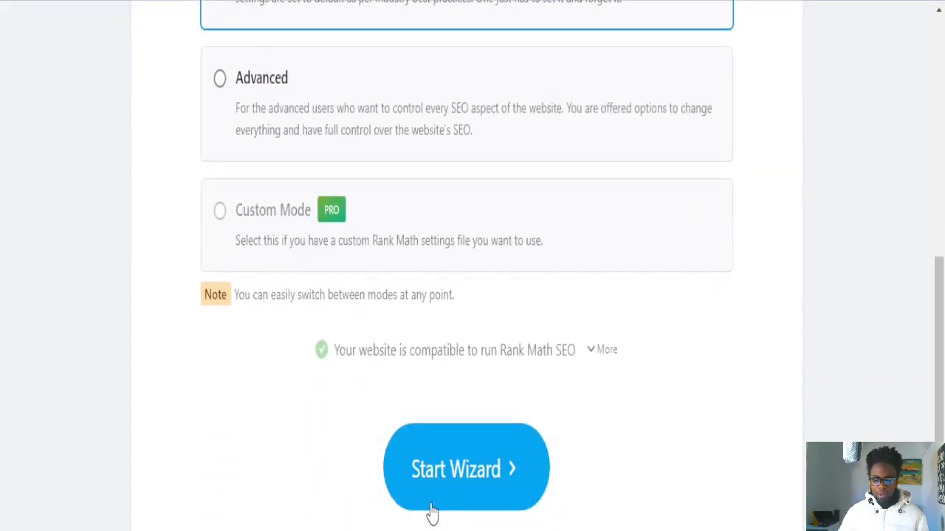
pyautogui.click(459, 445)
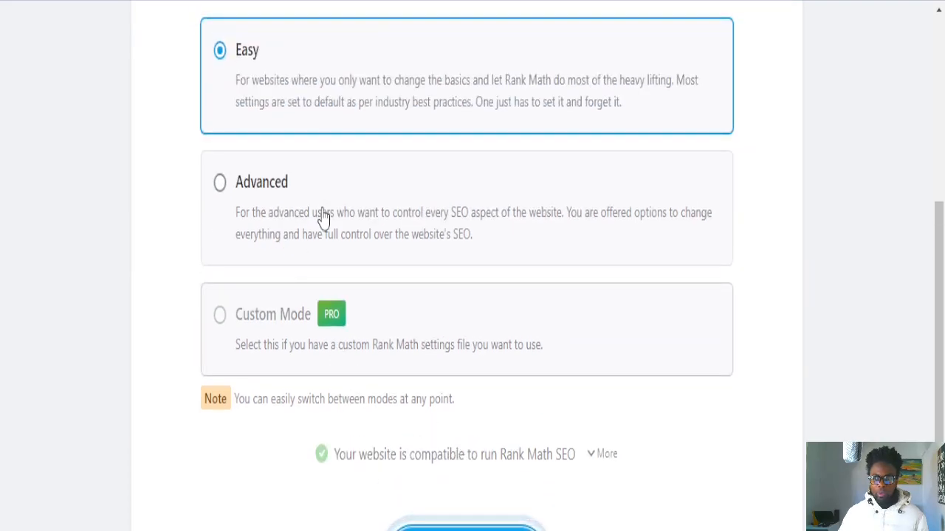
# Step: Import the SEO settings from Yoast SEO and AIO Schema Rich Snippet into Rank Math
pyautogui.scroll(-1, 422, 325)
pyautogui.click(700, 495)
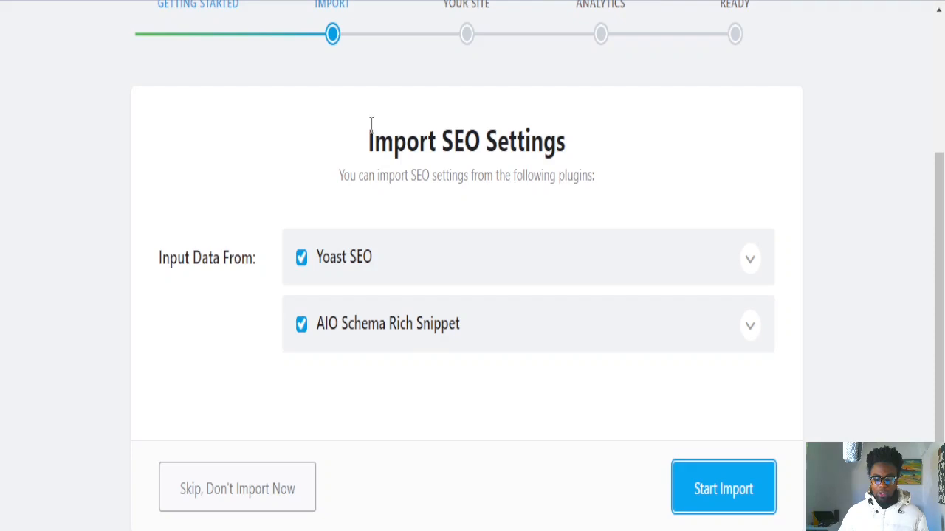
pyautogui.scroll(-5, 388, 177)
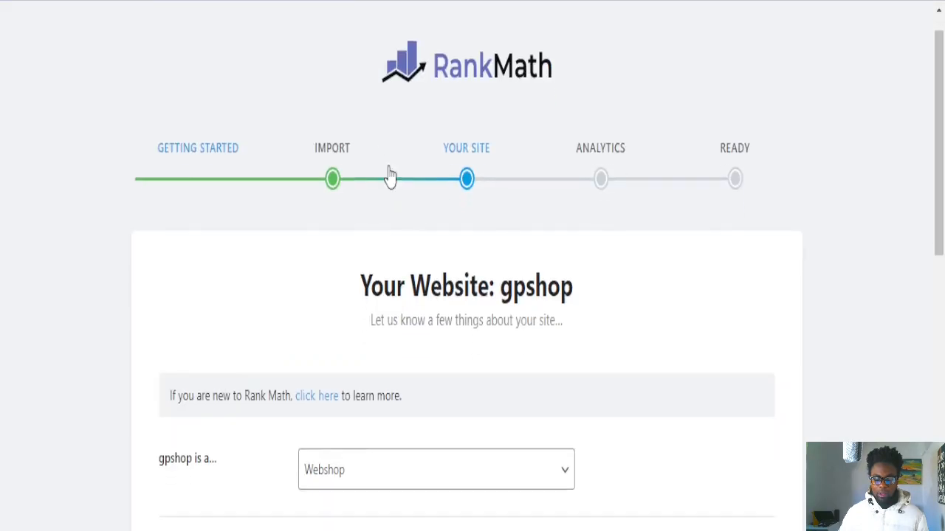
# Step: Review the gpshop website details, keeping Webshop as site type and Organization as business type, and save them
pyautogui.scroll(-10, 374, 382)
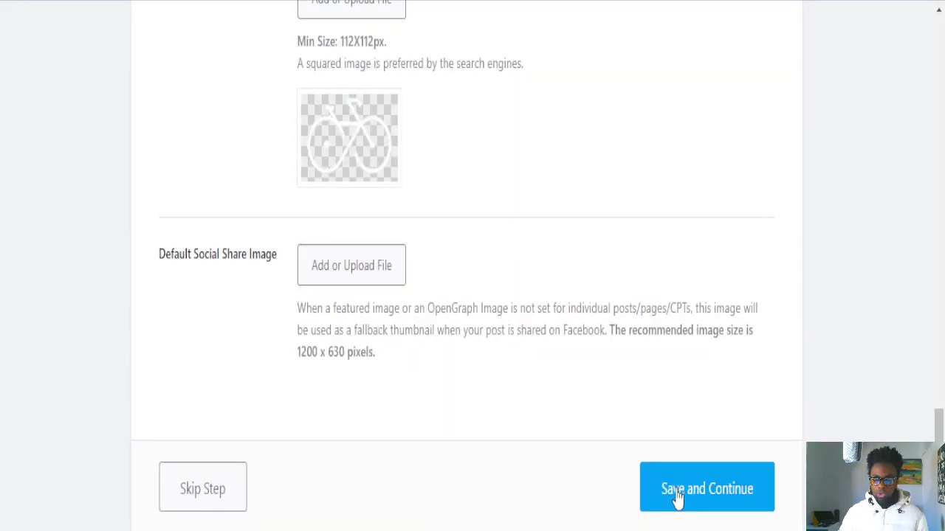
pyautogui.scroll(5, 495, 155)
pyautogui.scroll(4, 496, 152)
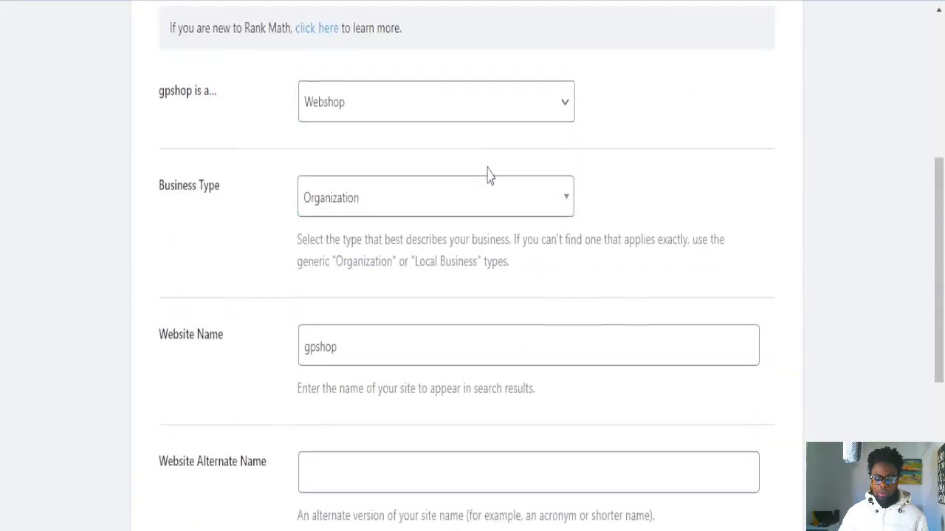
pyautogui.scroll(-10, 489, 163)
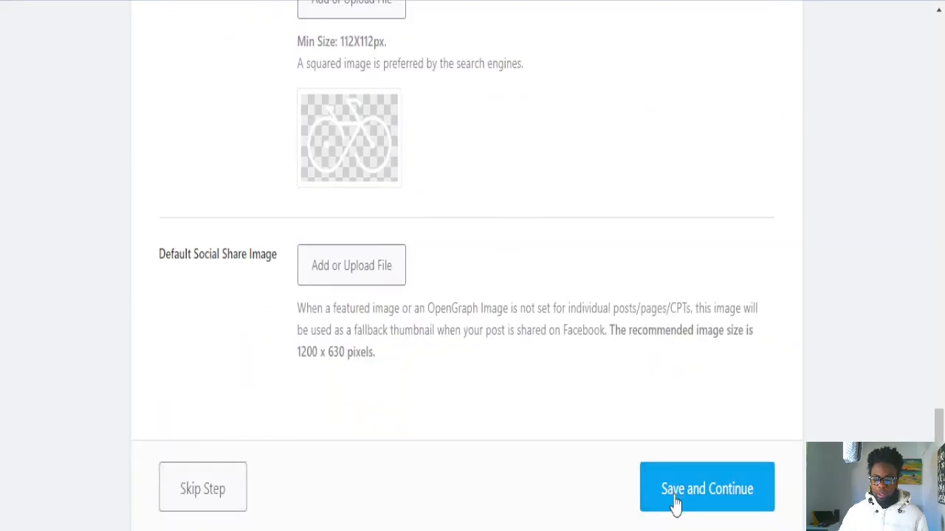
pyautogui.click(676, 503)
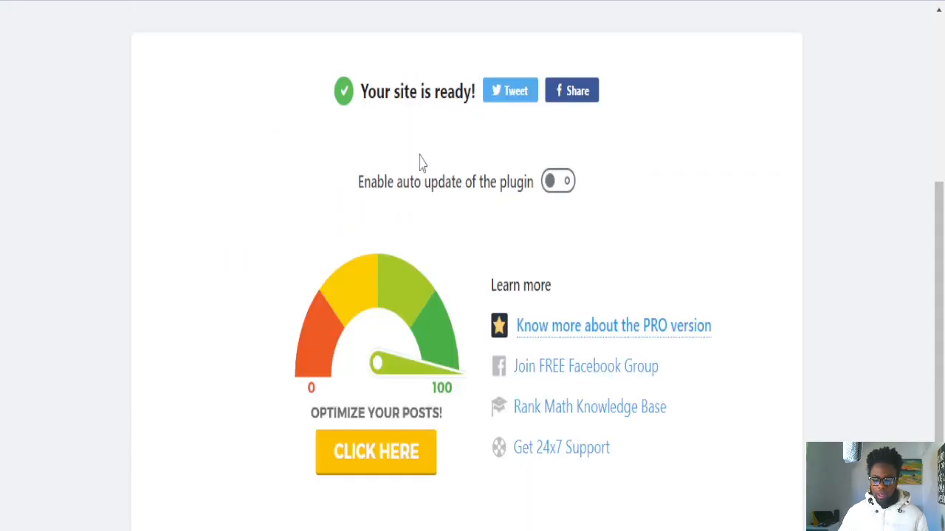
# Step: Leave the completed setup wizard and go to the Local SEO section of Rank Math's Titles & Meta settings
pyautogui.scroll(3, 416, 166)
pyautogui.scroll(-3, 506, 268)
pyautogui.scroll(3, 500, 270)
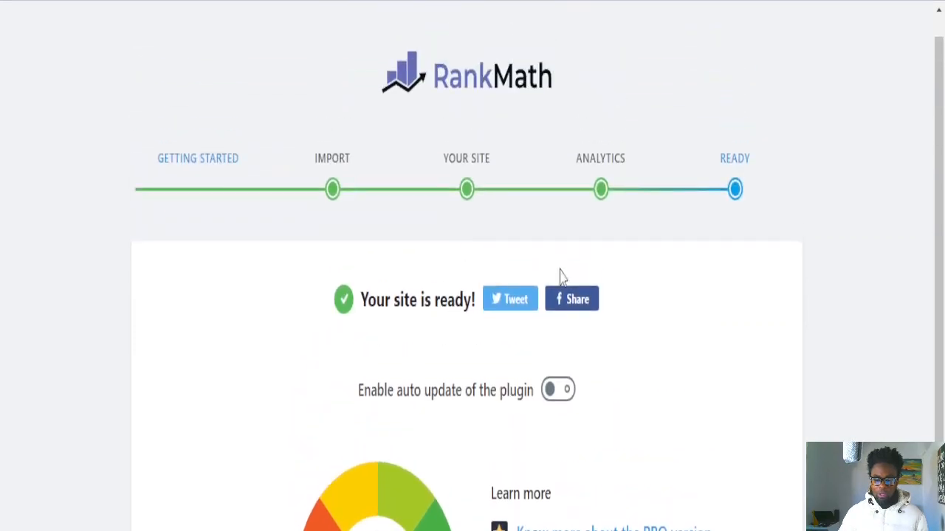
pyautogui.scroll(-3, 583, 317)
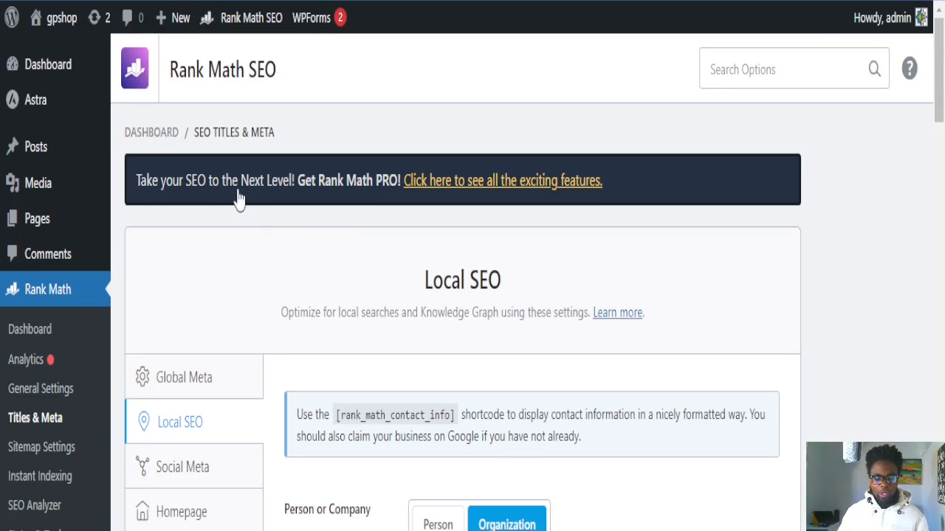
# Step: Look through the Local SEO options and open Rank Math's Sitemap Settings
pyautogui.scroll(-3, 240, 200)
pyautogui.scroll(-2, 290, 185)
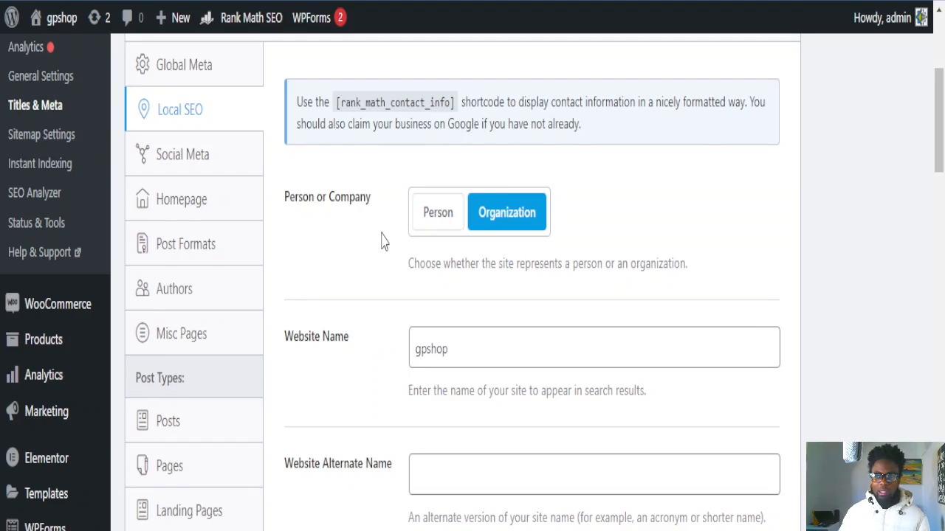
pyautogui.scroll(-2, 362, 265)
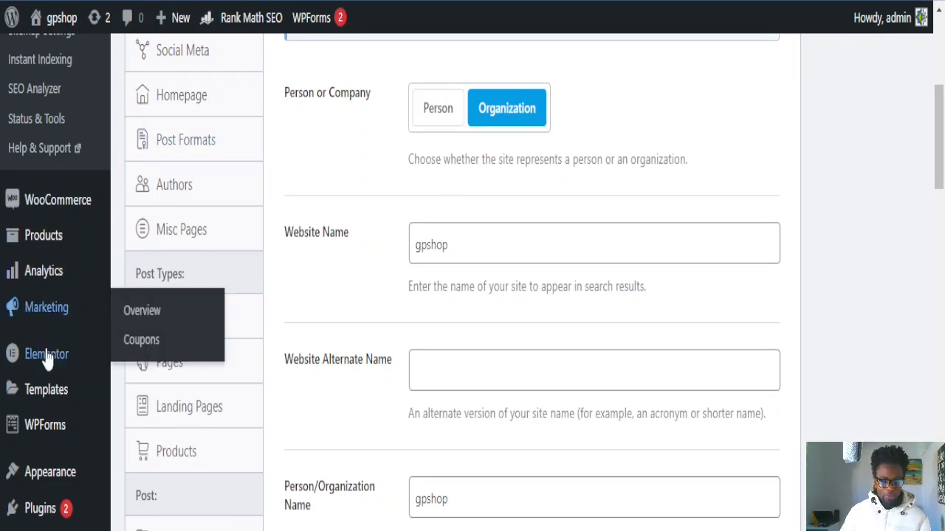
pyautogui.scroll(-2, 47, 391)
pyautogui.scroll(3, 23, 410)
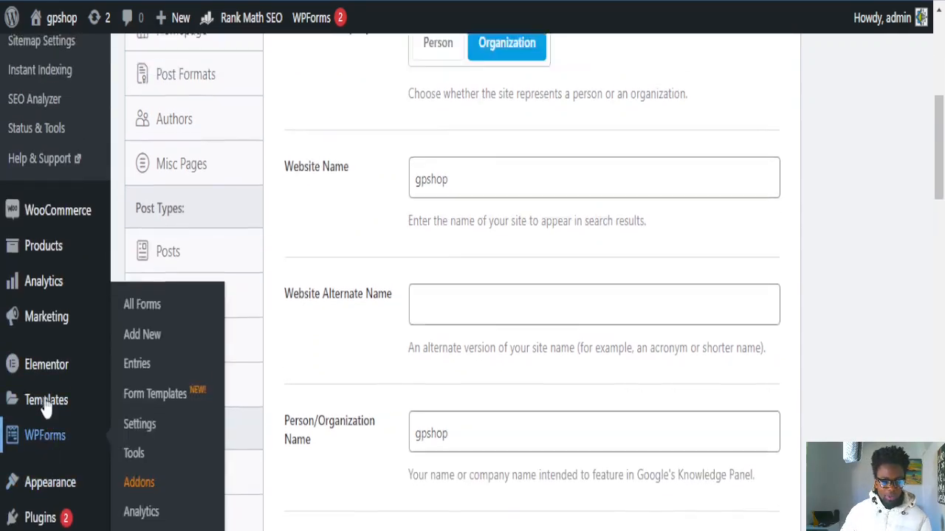
pyautogui.scroll(-6, 35, 387)
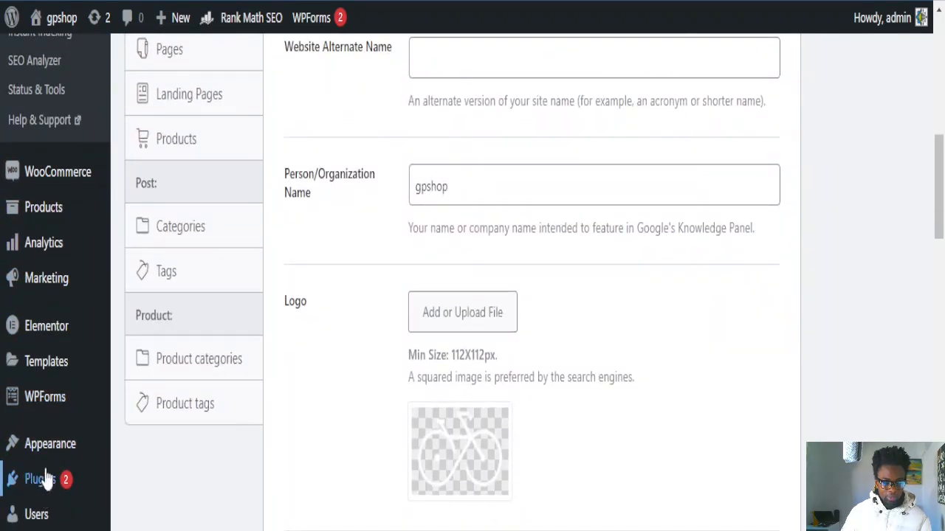
pyautogui.scroll(4, 14, 479)
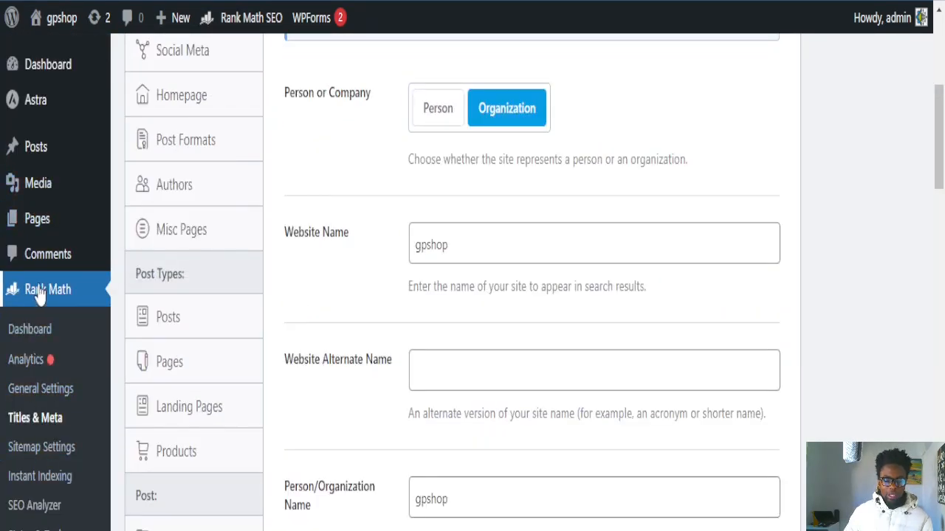
pyautogui.click(33, 454)
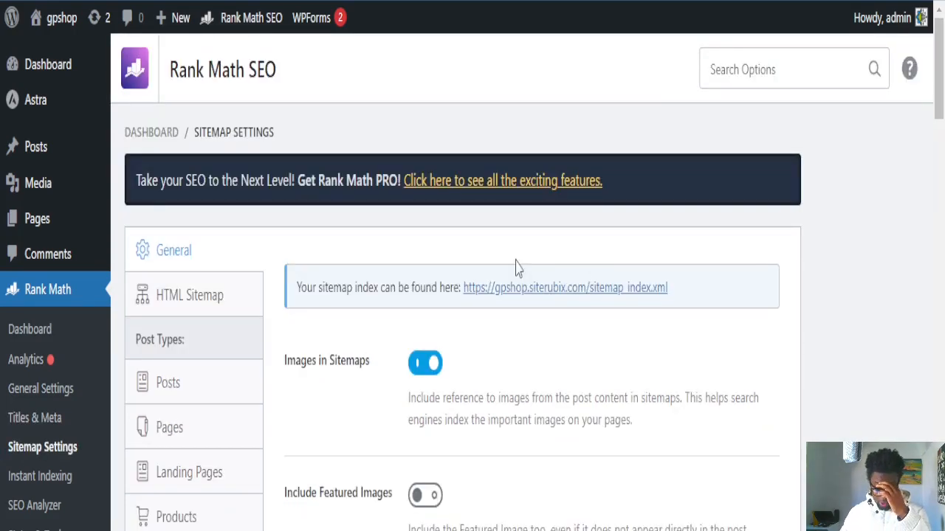
# Step: Open the gpshop sitemap index from Rank Math's Sitemap Settings and copy the post-sitemap.xml URL
pyautogui.scroll(-2, 620, 302)
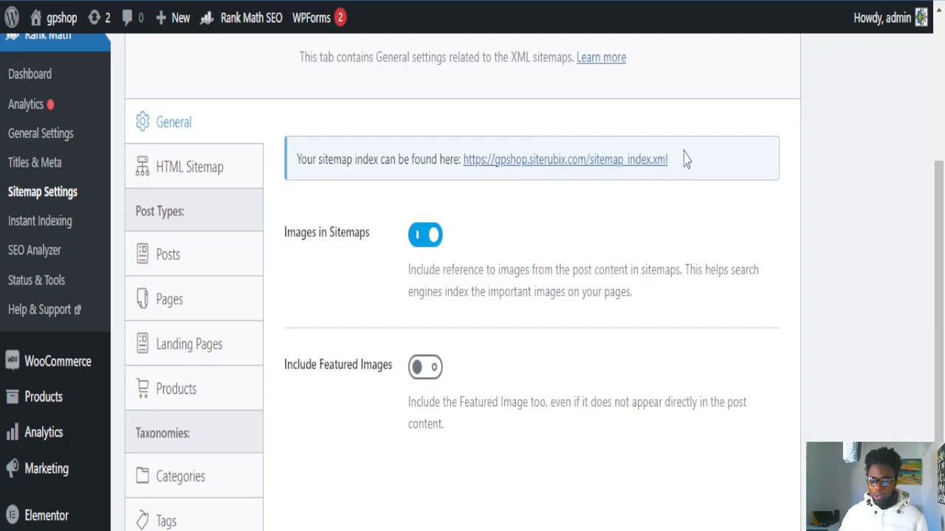
pyautogui.moveTo(685, 159); pyautogui.dragTo(464, 145)
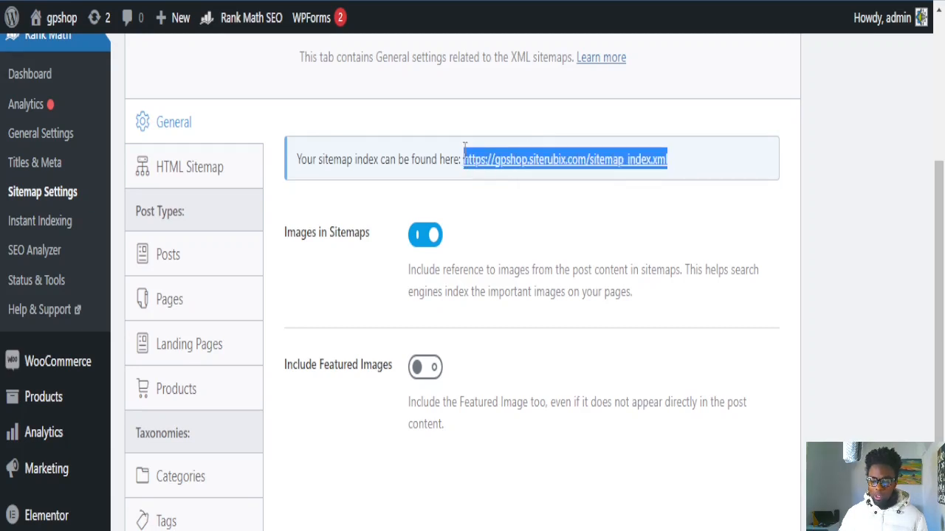
pyautogui.click(542, 214)
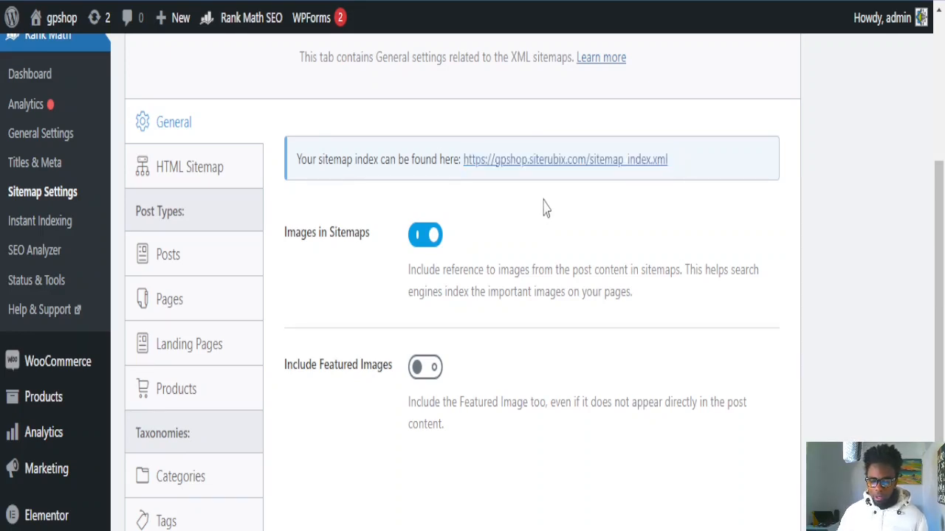
pyautogui.click(545, 160)
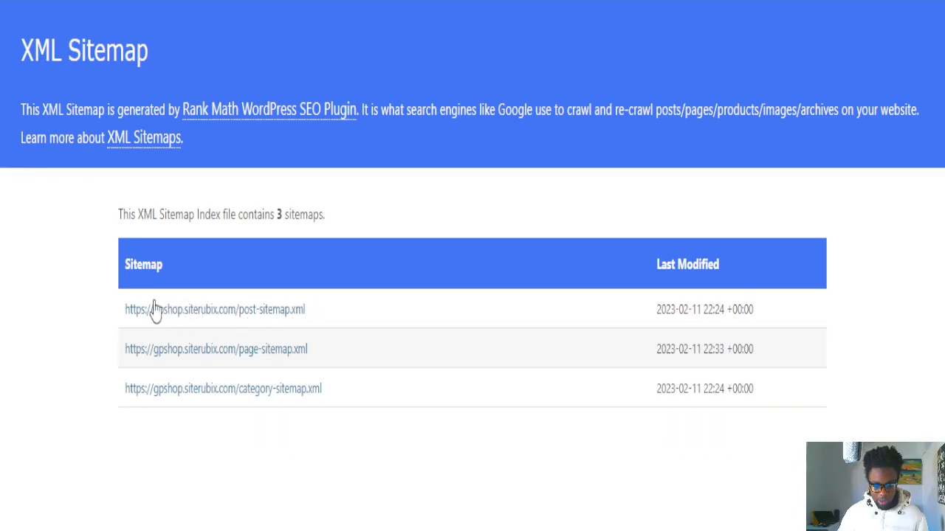
pyautogui.moveTo(122, 310); pyautogui.dragTo(304, 310)
pyautogui.hotkey('ctrl', 'c')
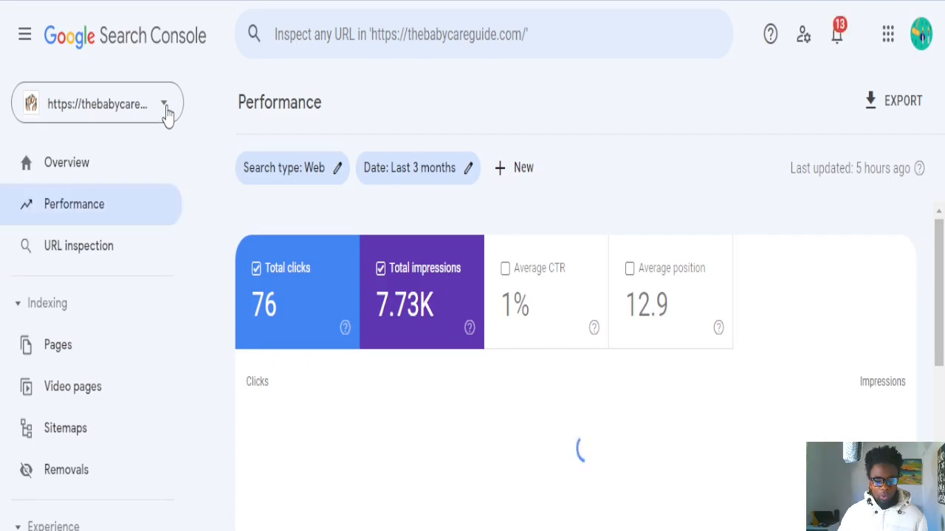
# Step: Switch to Google Search Console, look through the property list, and open the Sitemaps report for thebabycareguide.com
pyautogui.scroll(-1, 152, 185)
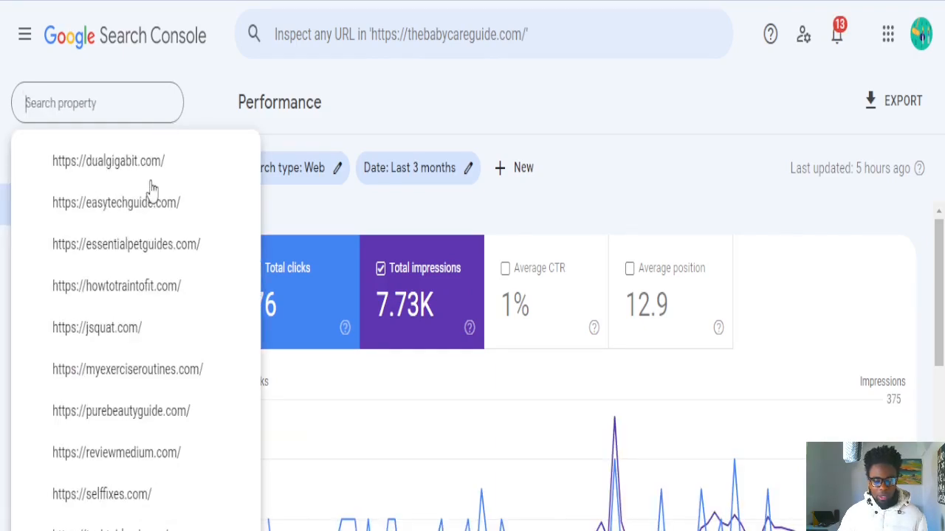
pyautogui.scroll(-3, 143, 490)
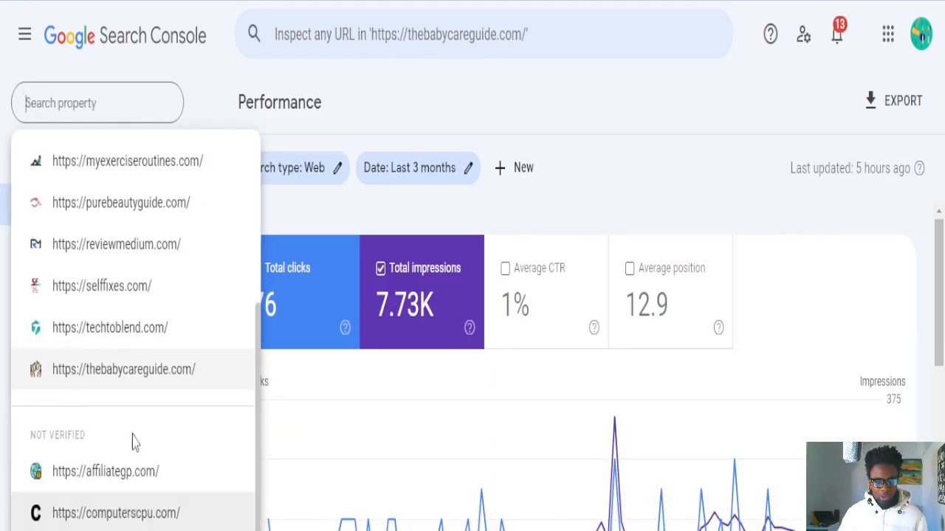
pyautogui.click(133, 172)
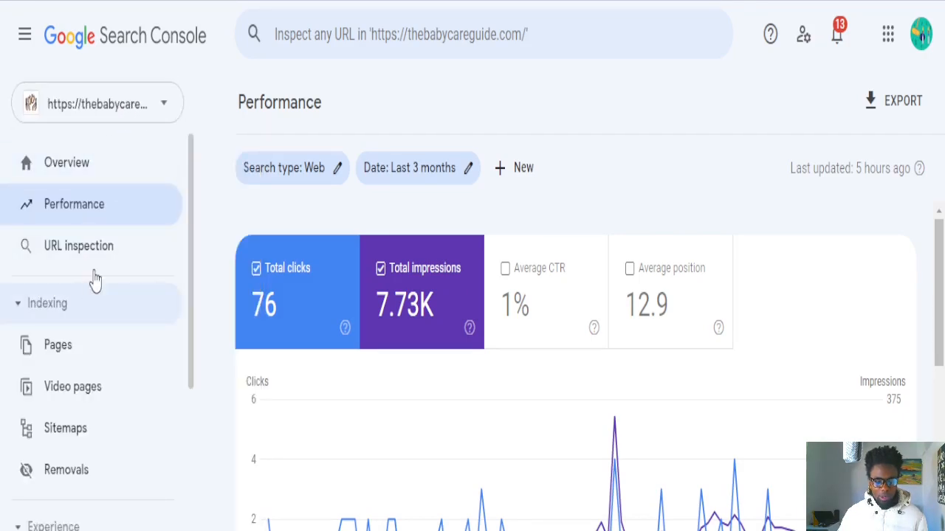
pyautogui.scroll(-2, 90, 310)
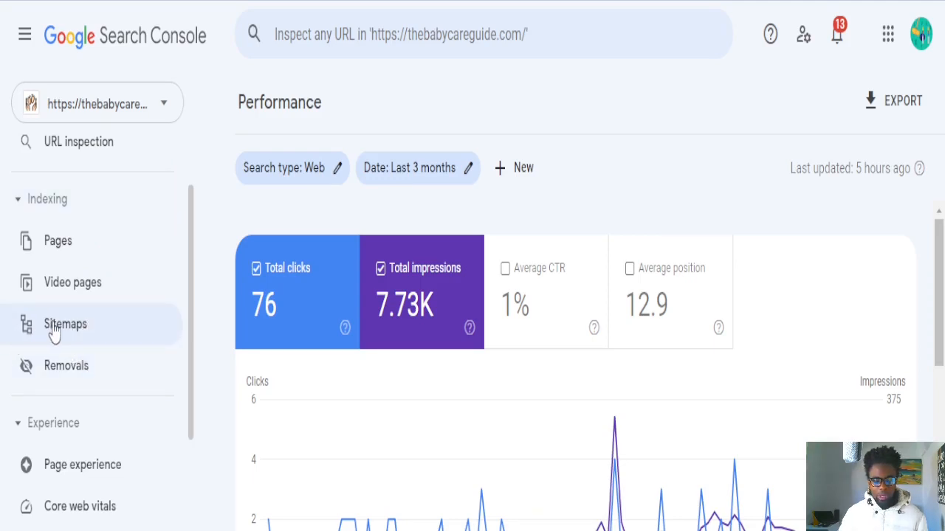
pyautogui.click(55, 332)
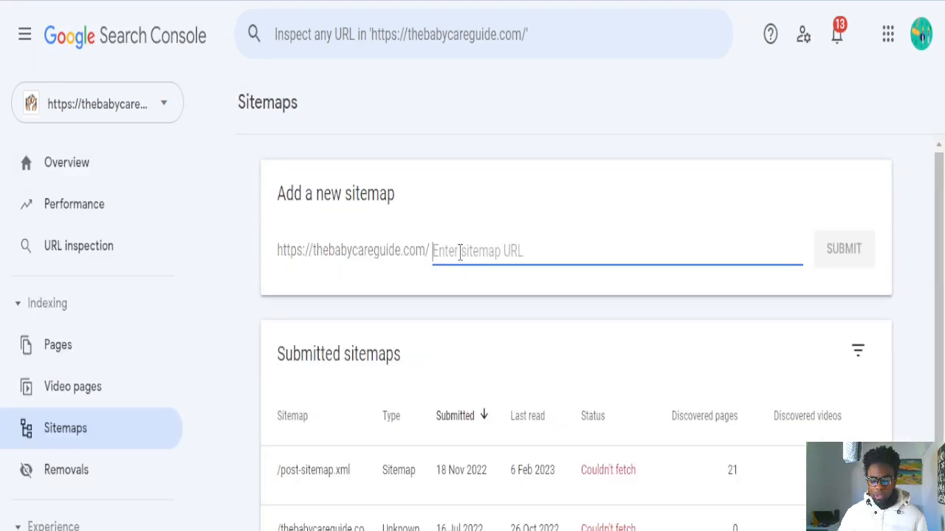
pyautogui.hotkey('ctrl', 'v')
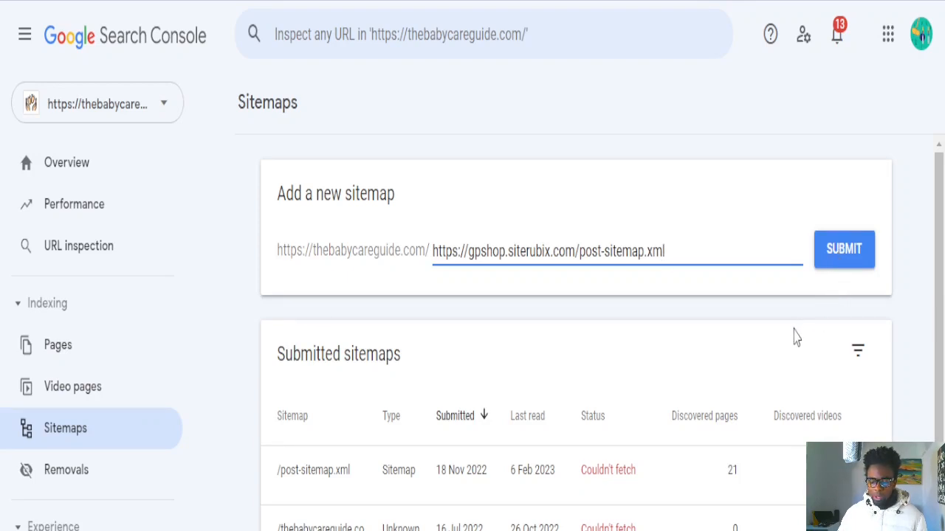
pyautogui.scroll(-2, 795, 333)
pyautogui.scroll(2, 782, 328)
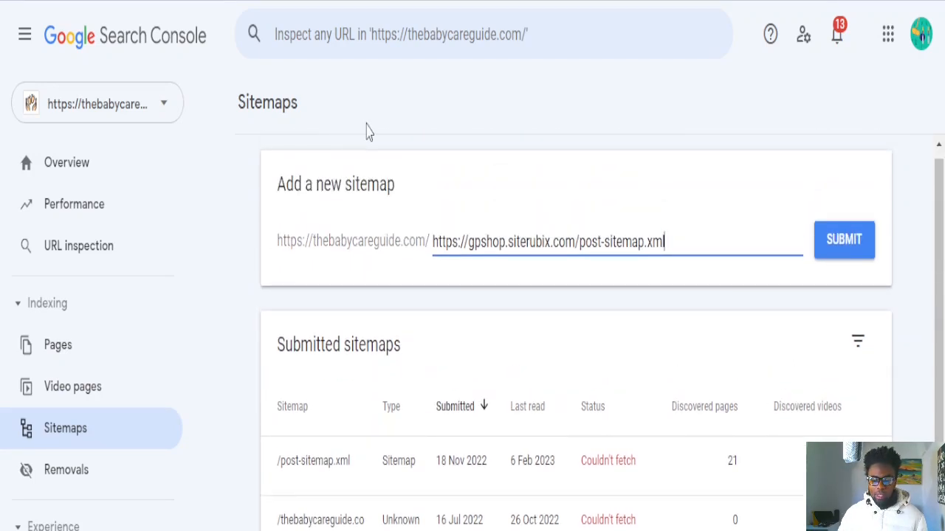
pyautogui.scroll(-2, 662, 254)
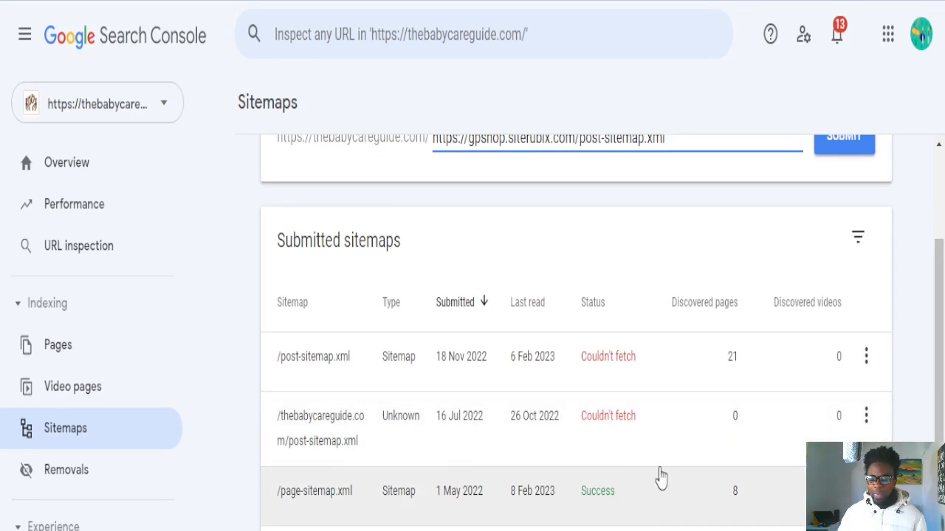
pyautogui.scroll(2, 658, 479)
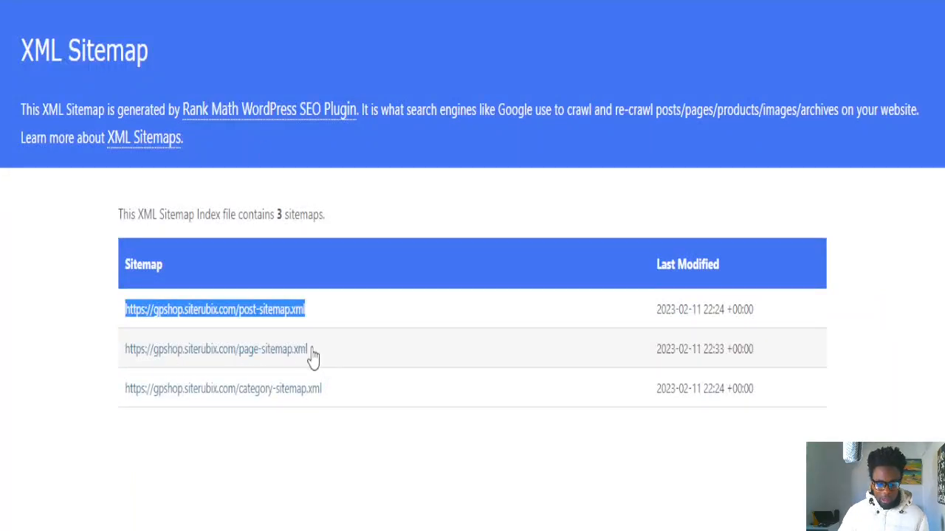
pyautogui.moveTo(308, 349)
pyautogui.mouseDown()
pyautogui.moveTo(120, 342)
pyautogui.moveTo(296, 357)
pyautogui.mouseUp()
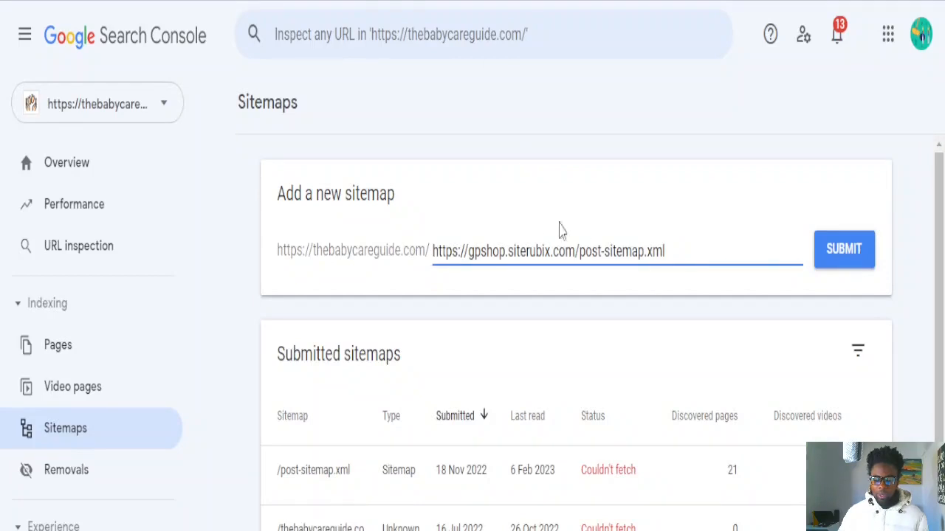
pyautogui.moveTo(682, 254); pyautogui.dragTo(405, 253)
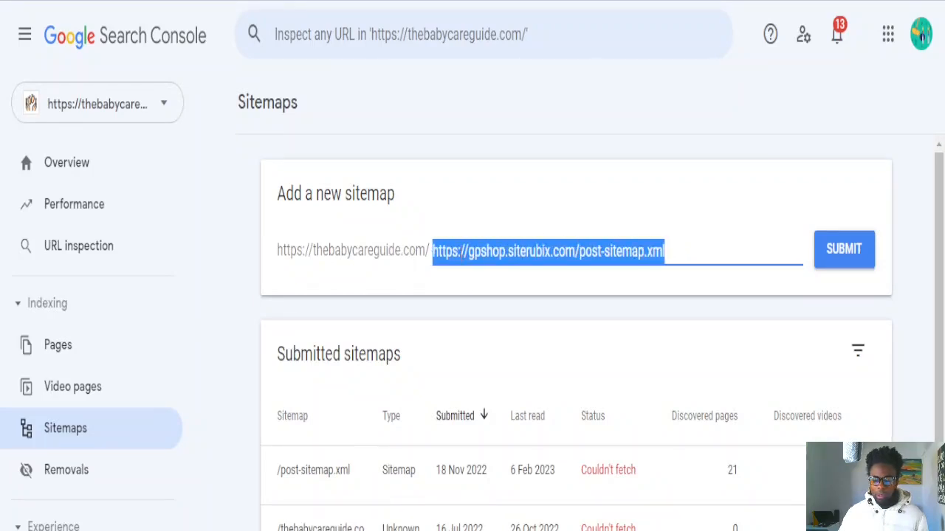
pyautogui.write('https://gpshop.siterubix.com/page-sitemap.xml')
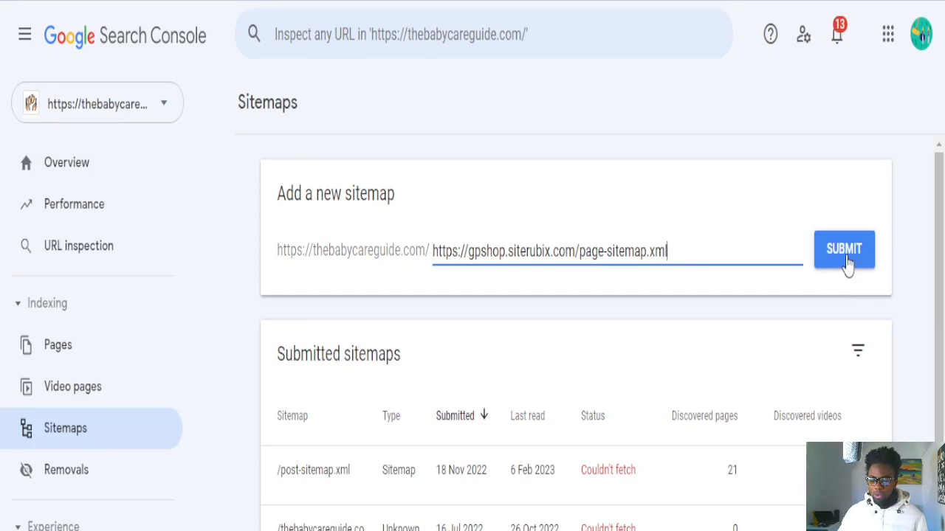
pyautogui.scroll(-3, 696, 489)
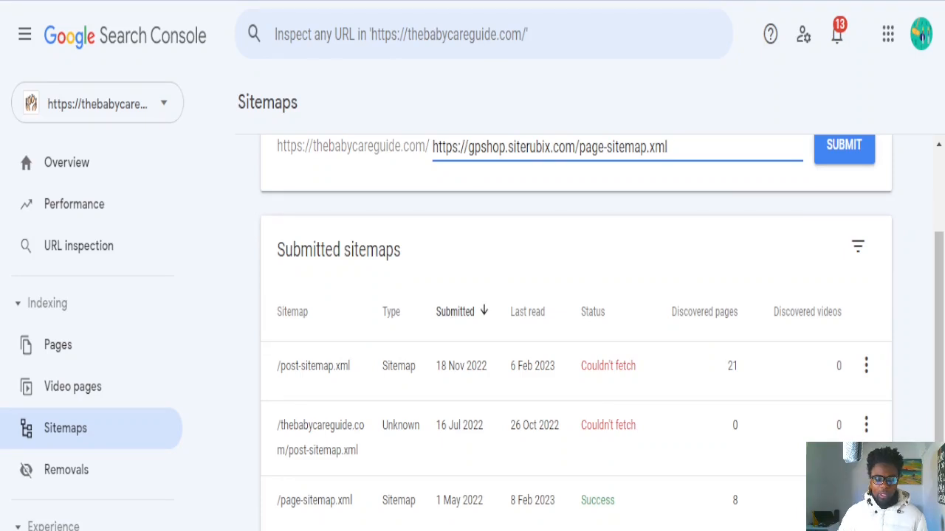
pyautogui.hotkey('alt', 'Tab')
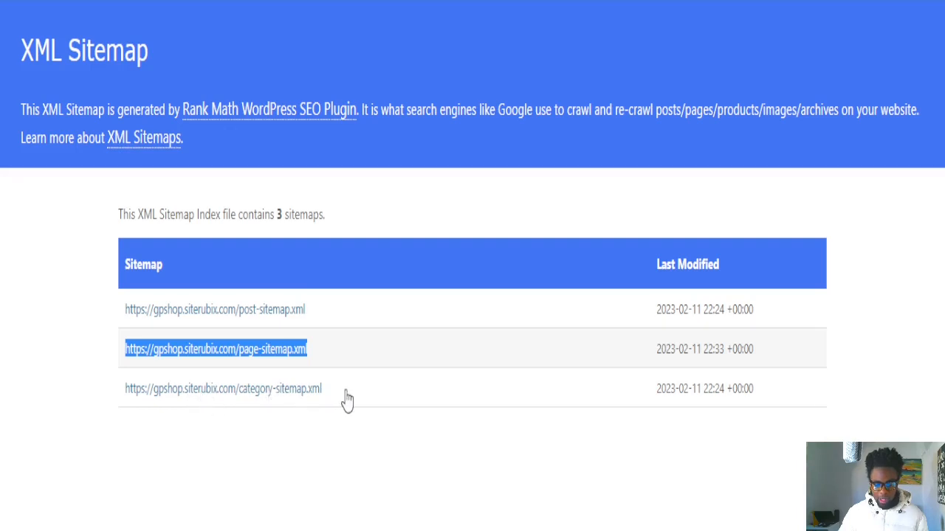
pyautogui.click(148, 380)
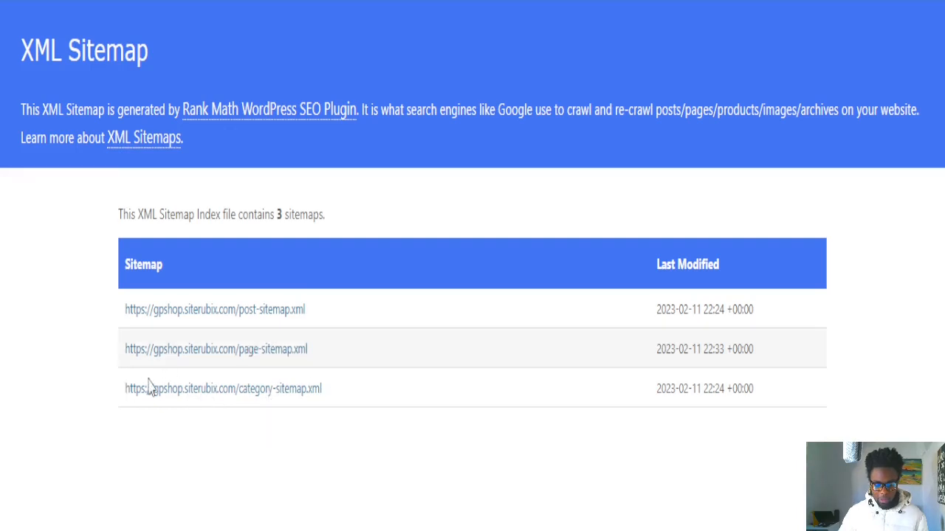
pyautogui.moveTo(149, 381); pyautogui.dragTo(323, 386)
pyautogui.hotkey('ctrl', 'c')
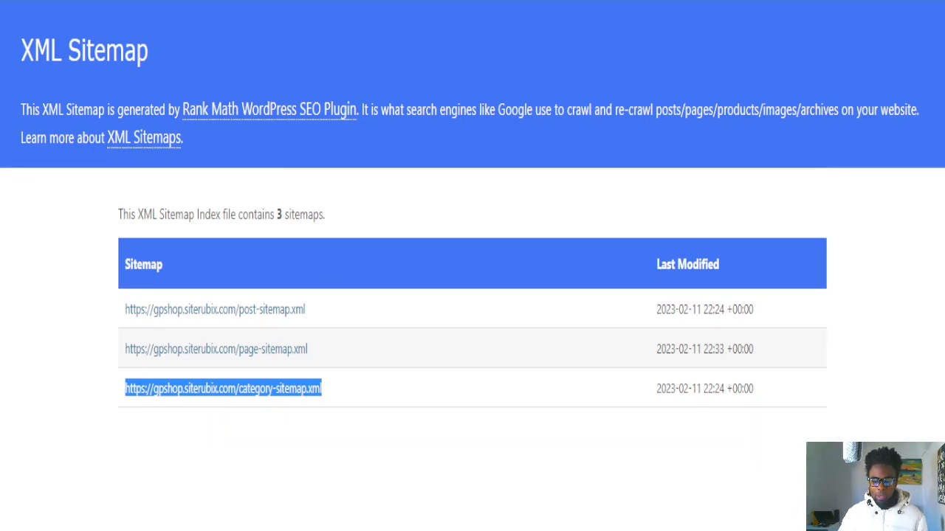
pyautogui.hotkey('ctrl', 'Tab')
pyautogui.scroll(2, 643, 181)
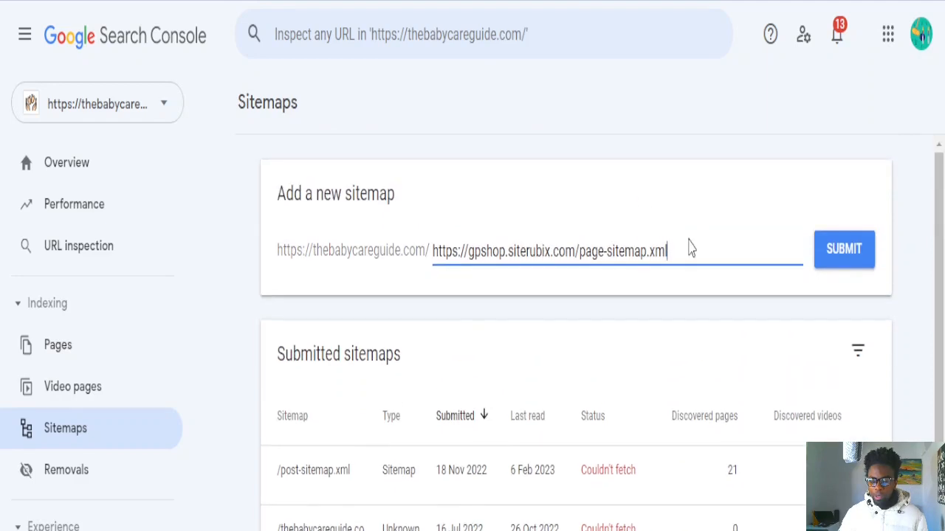
pyautogui.hotkey('ctrl', 'a')
pyautogui.hotkey('ctrl', 'v')
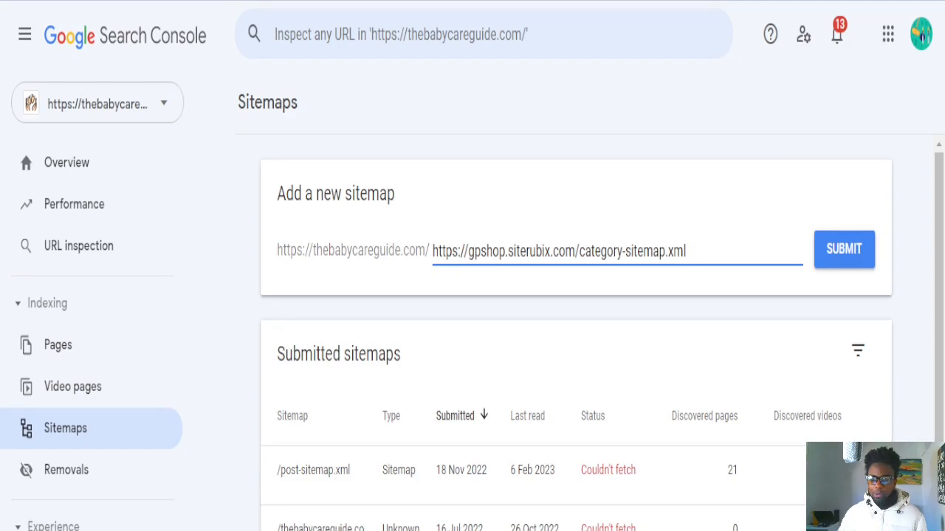
# Step: Return to Rank Math's Sitemap Settings and review the sitemap index link and the individual sitemaps listed in the index
pyautogui.hotkey('ctrl', 'Tab')
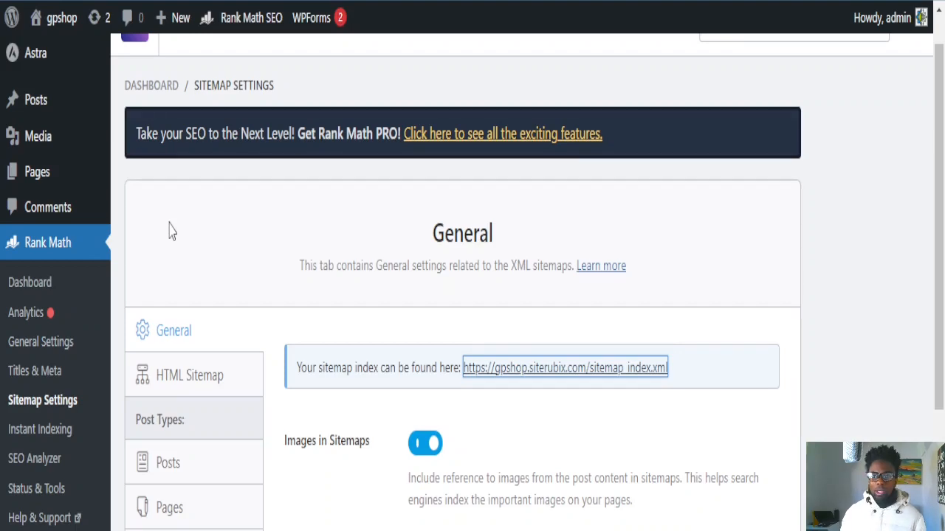
pyautogui.scroll(-3, 639, 411)
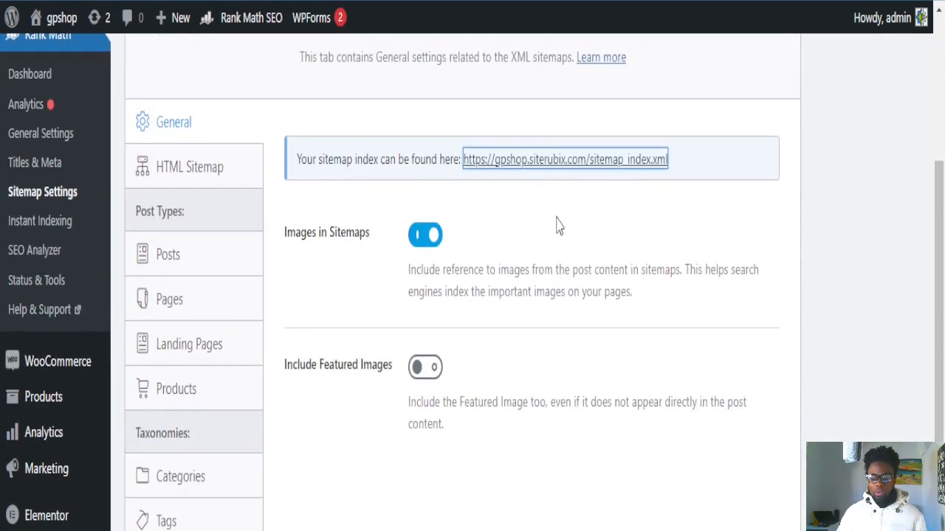
pyautogui.scroll(2, 506, 255)
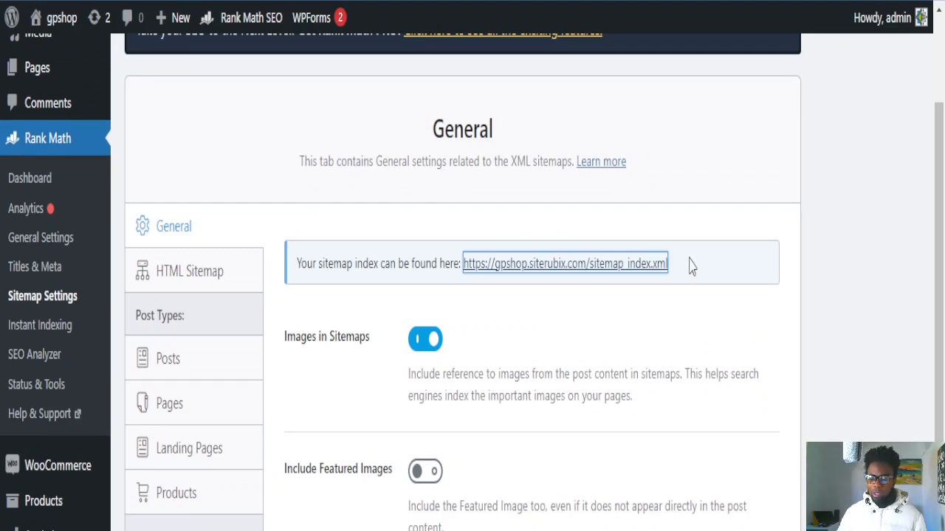
pyautogui.moveTo(669, 264); pyautogui.dragTo(464, 271)
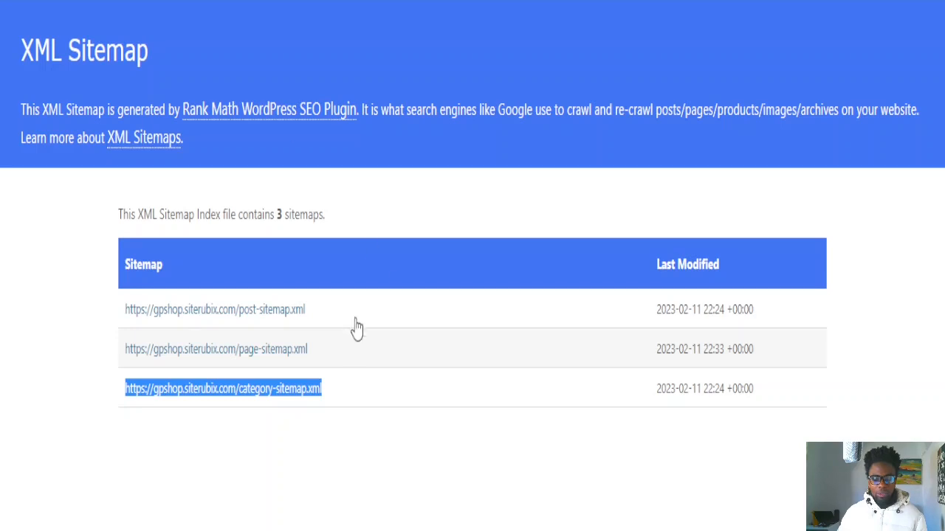
pyautogui.click(144, 463)
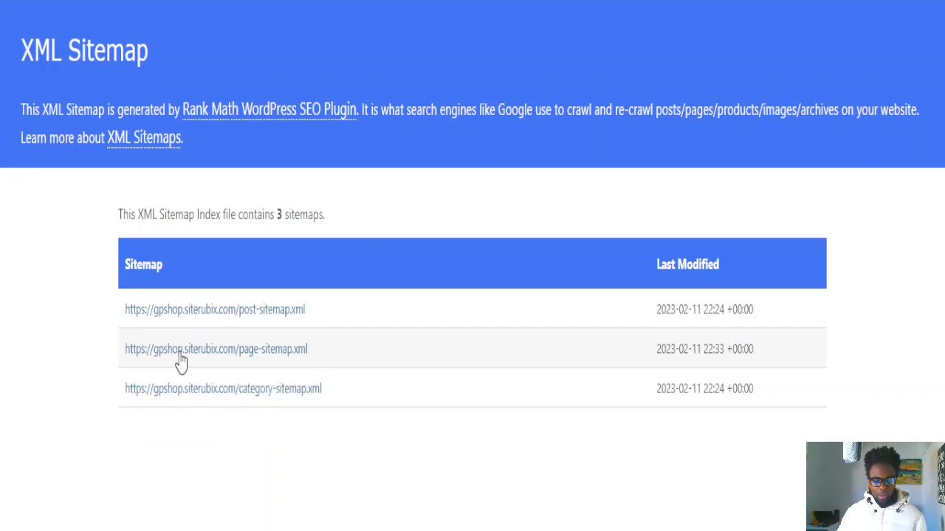